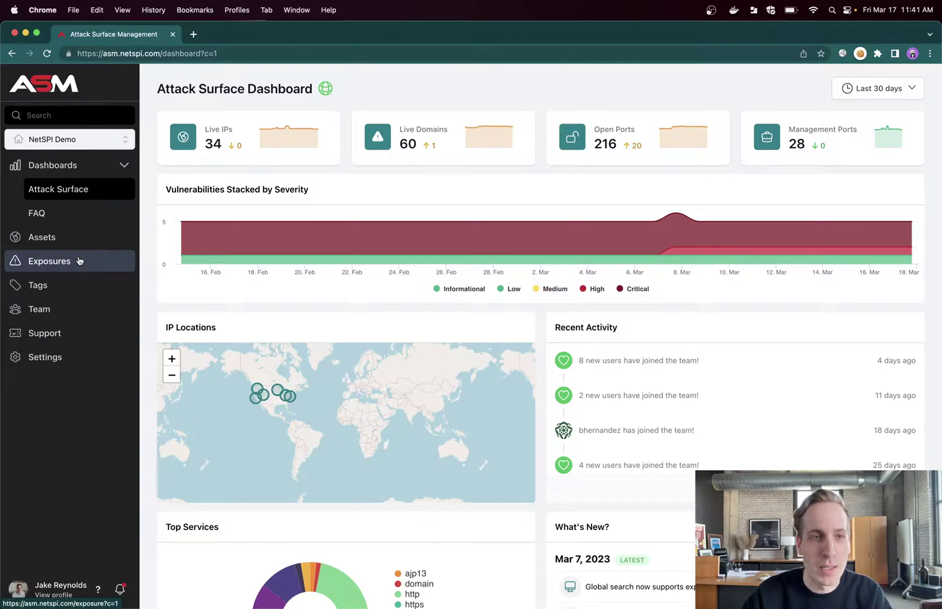
click(78, 239)
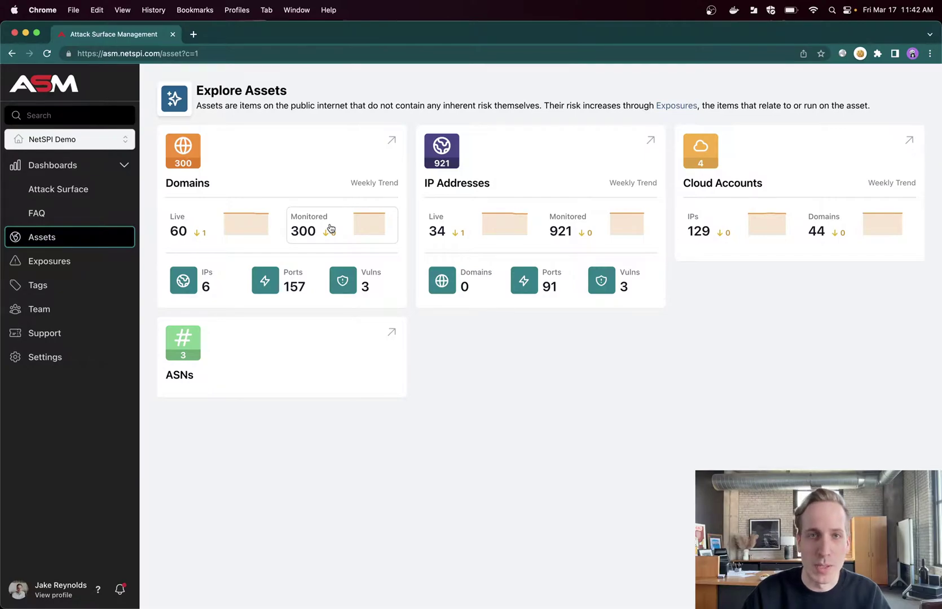
- Browse the domain assets list and open netspi.com to see its 211 subdomains and DNS records
click(316, 157)
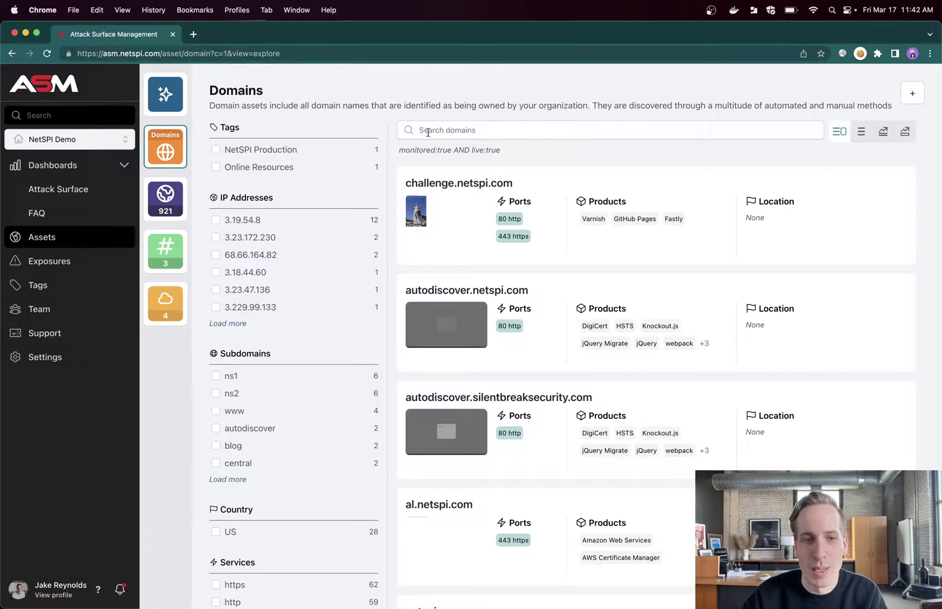
scroll(296, 407, down, 1)
scroll(297, 407, down, 6)
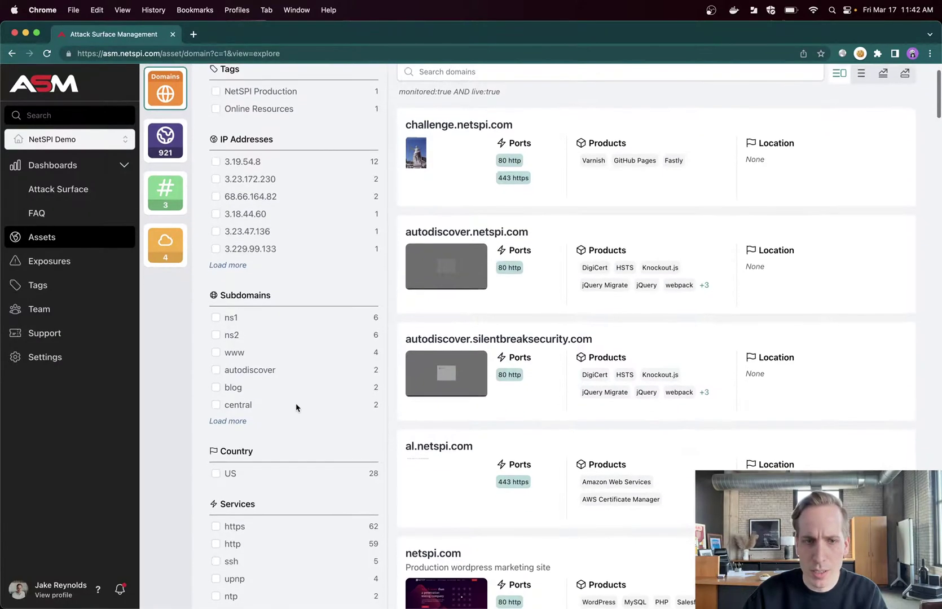
scroll(297, 407, down, 1)
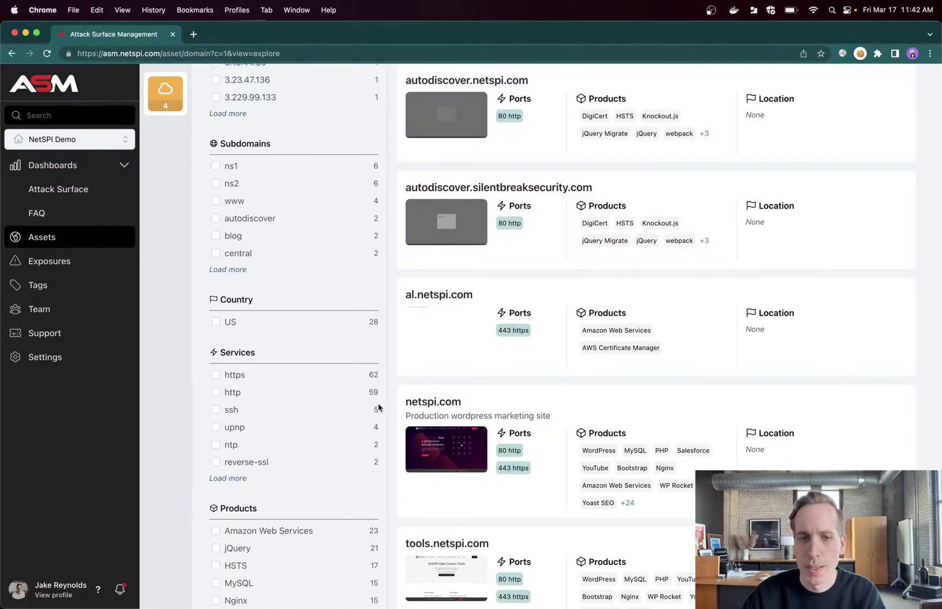
click(575, 405)
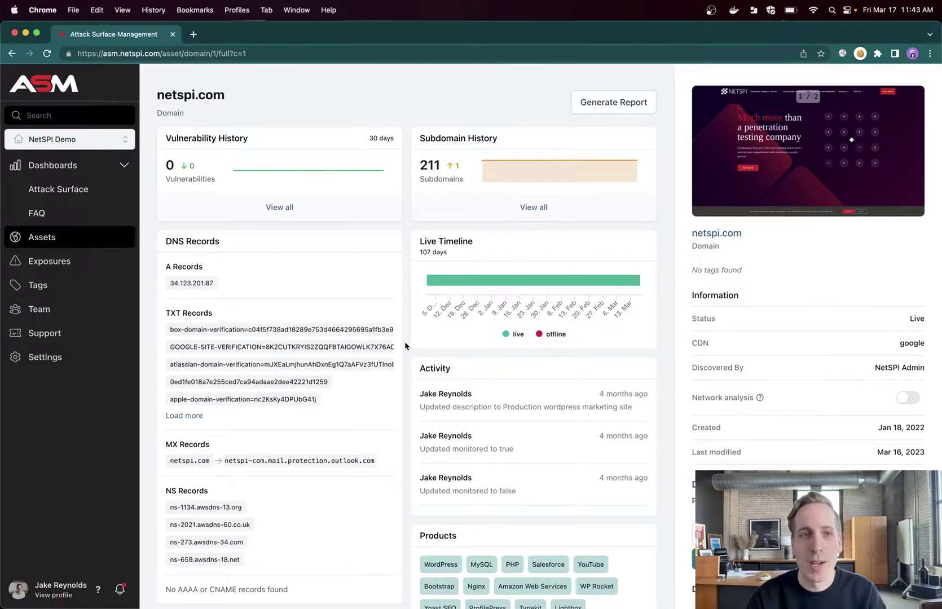
- Expand and collapse netspi.com's certificate protocols and ciphers, then scroll back to the page top
scroll(405, 342, down, 5)
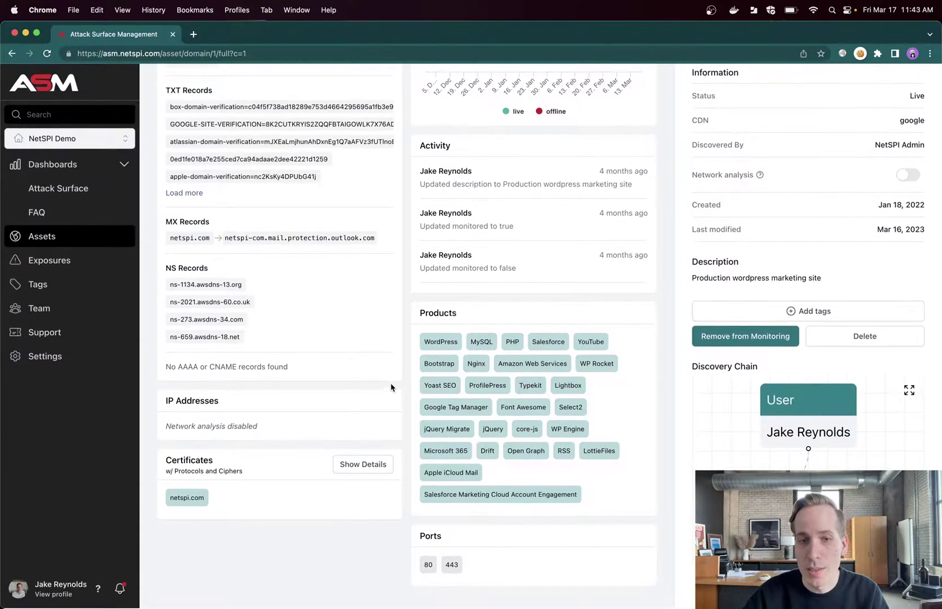
click(362, 472)
scroll(363, 473, down, 2)
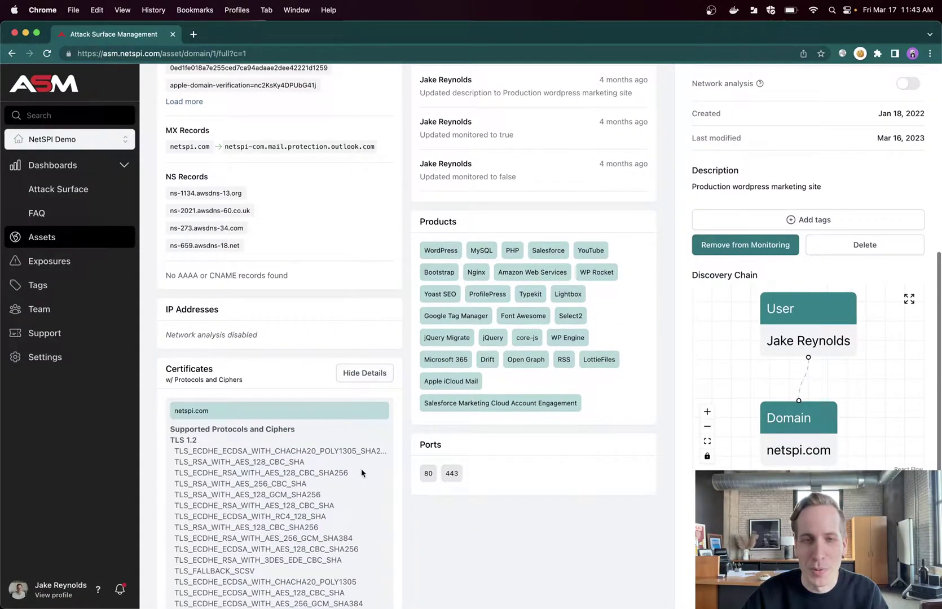
click(365, 373)
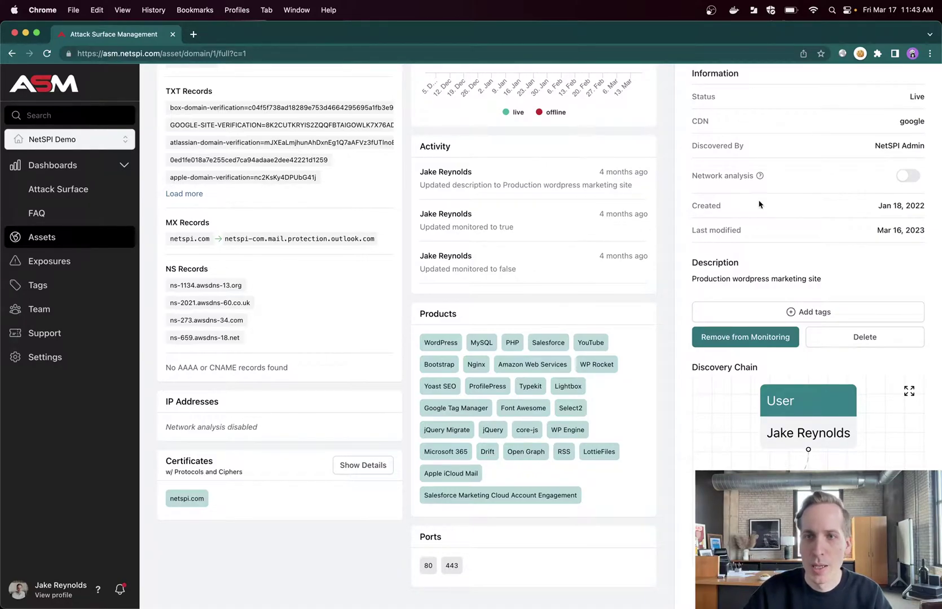
scroll(687, 241, up, 3)
scroll(687, 242, up, 2)
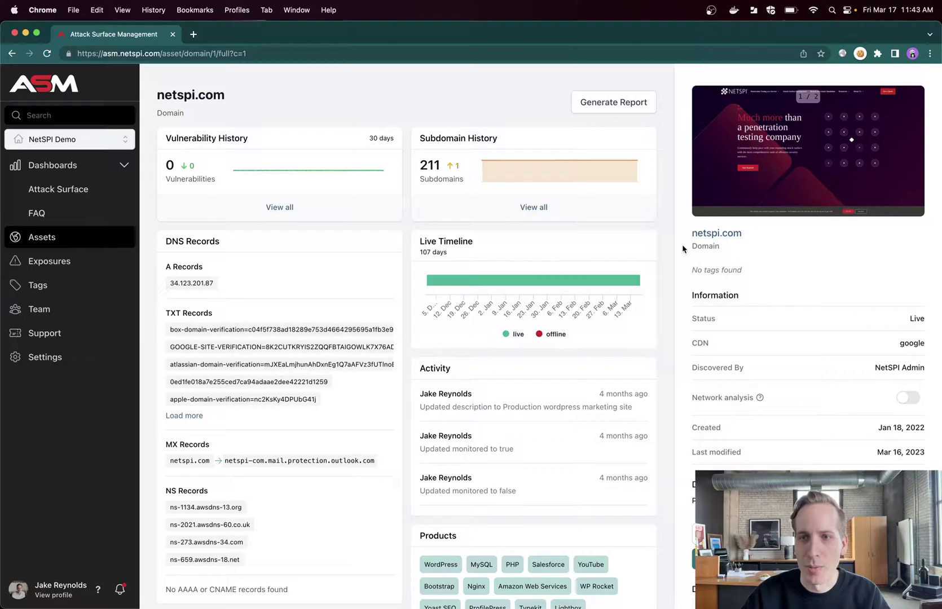
mouse_move(827, 123)
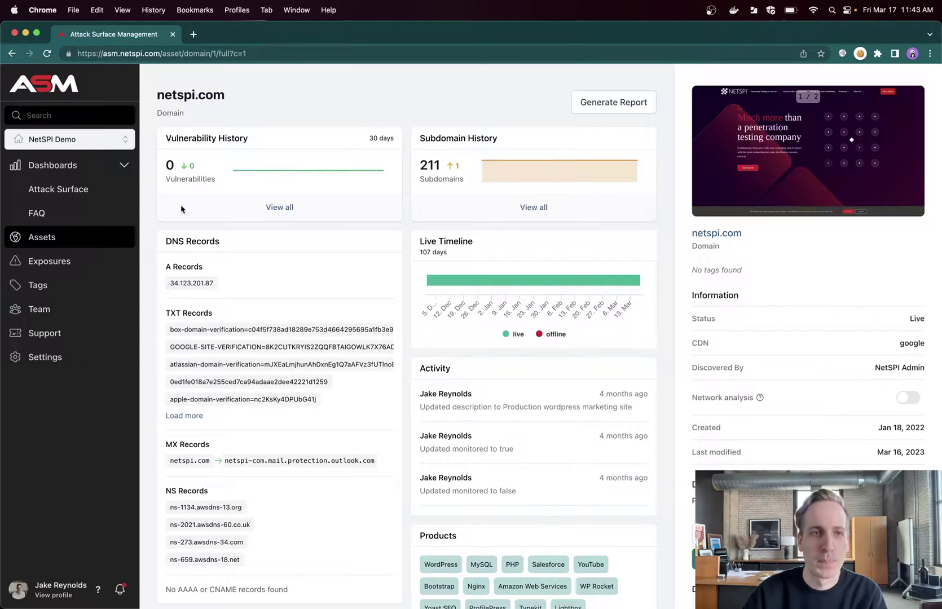
- Open the IP Addresses table and show details for 18.233.99.147, including Ashburn location and ASN AS14618
click(107, 248)
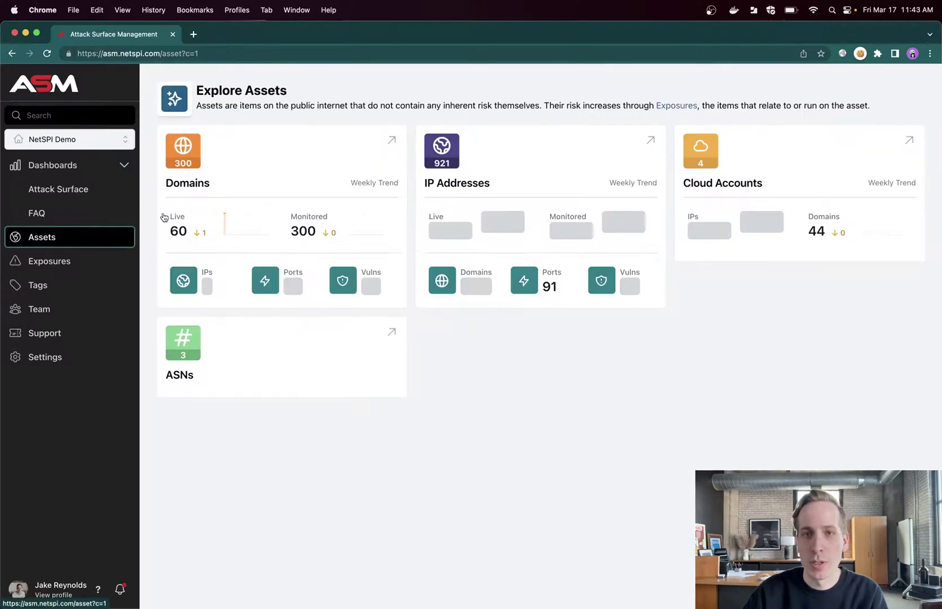
click(562, 140)
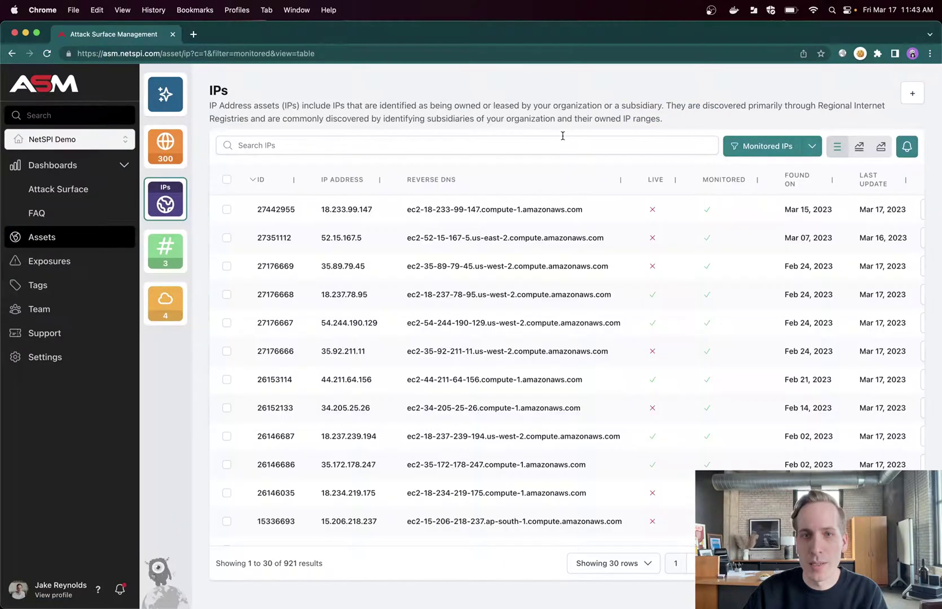
click(444, 214)
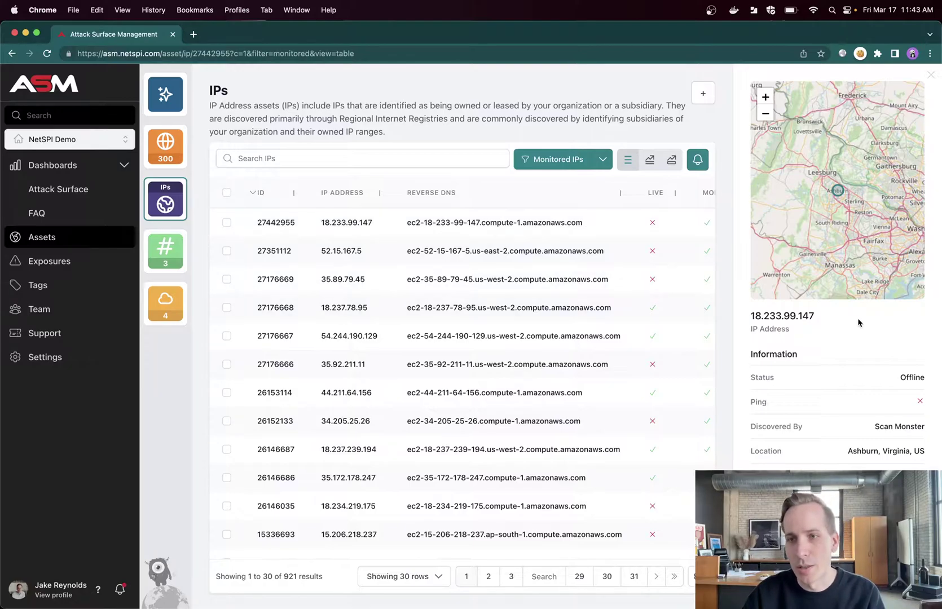
scroll(858, 323, down, 4)
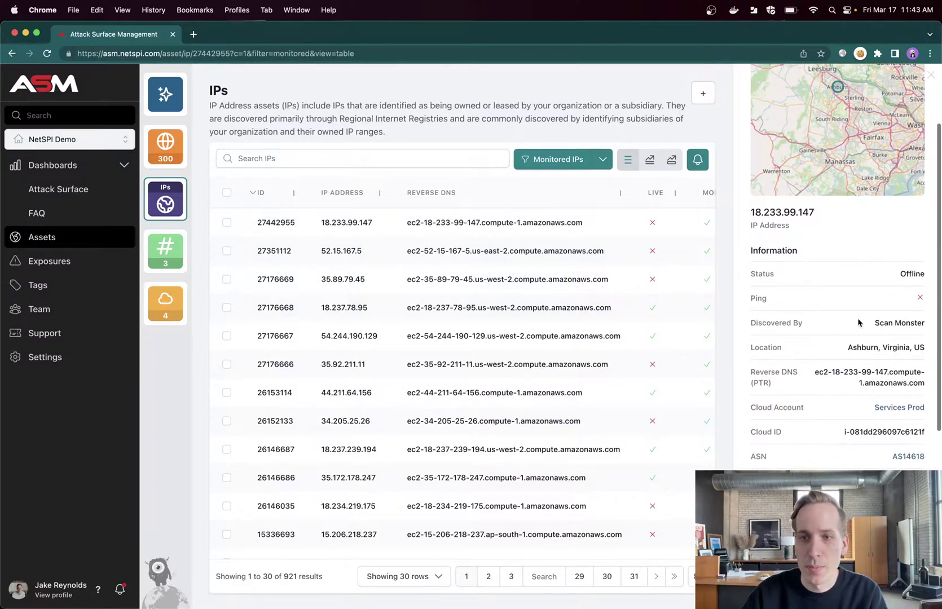
double_click(758, 298)
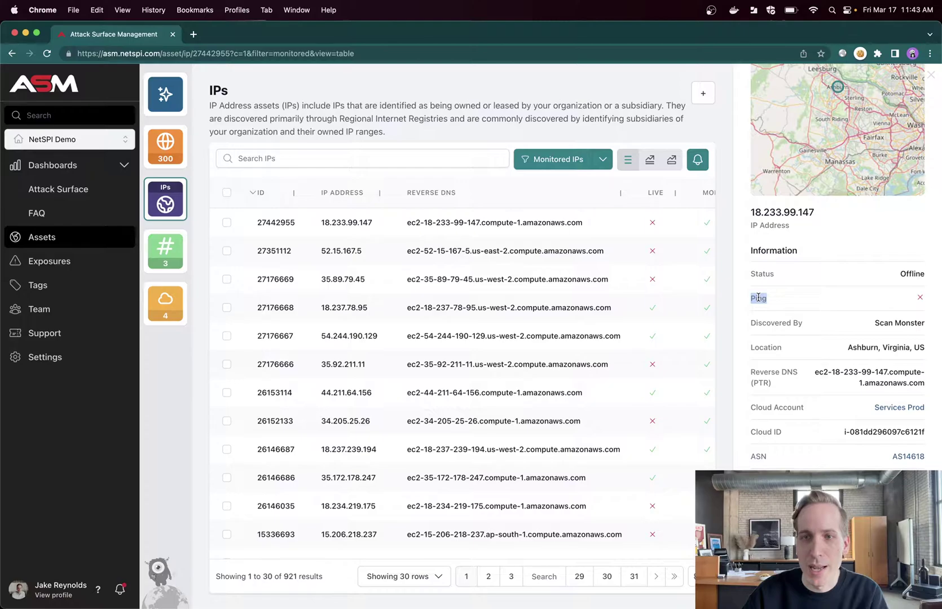
- Browse the ASN and cloud account lists, then go to the Explore Exposures overview
click(171, 257)
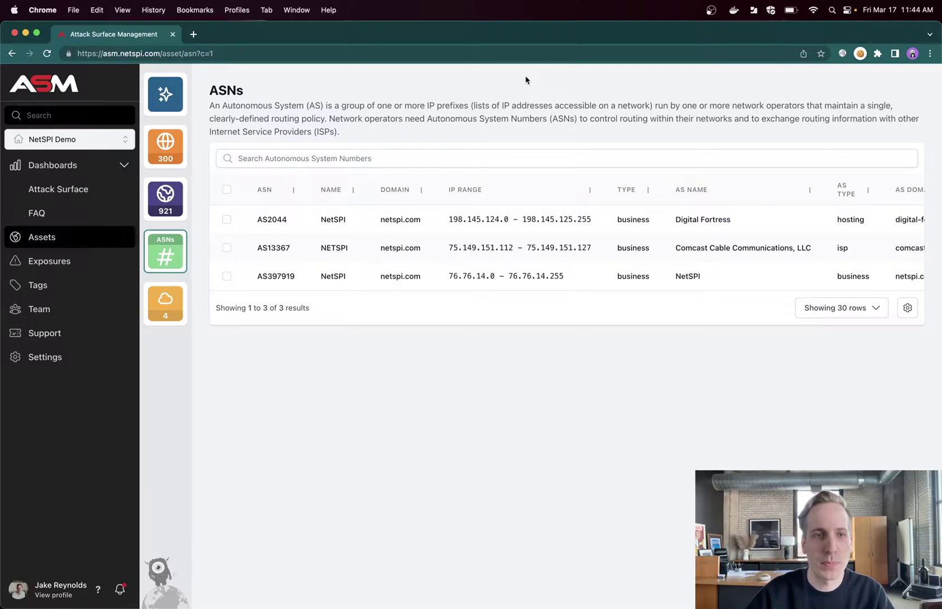
click(167, 307)
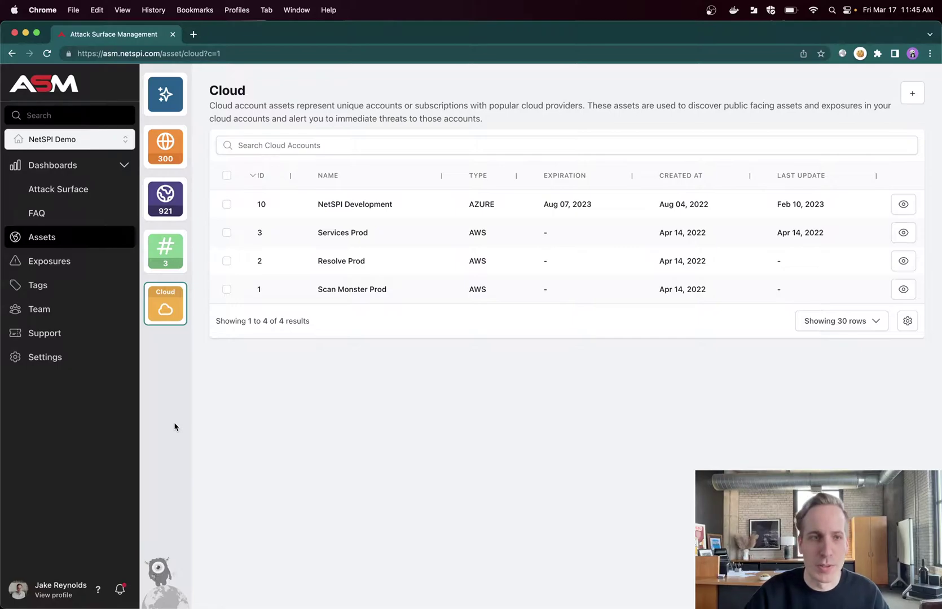
click(77, 261)
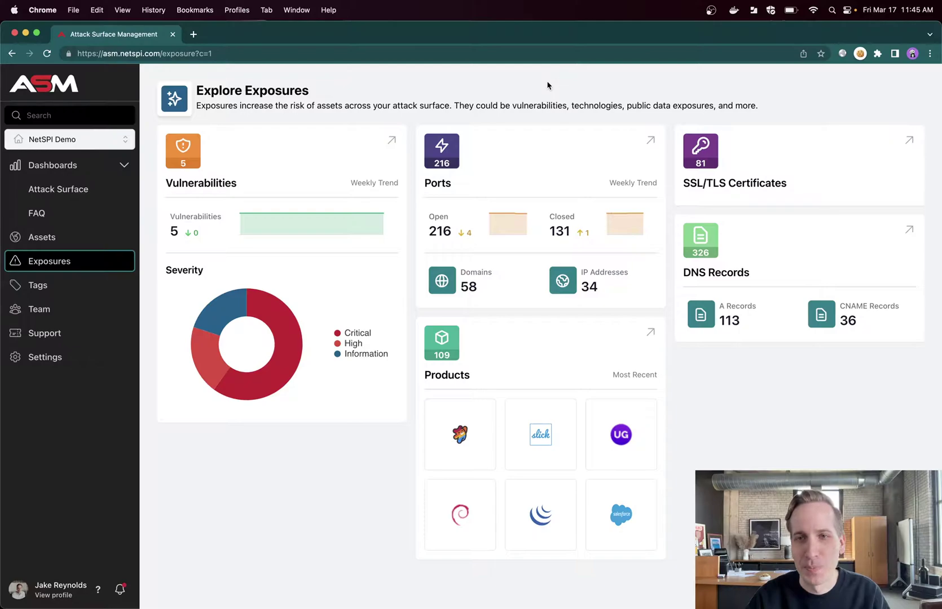
- Open the Ports table listing all 216 open ports with asset, protocol, service and status
click(560, 160)
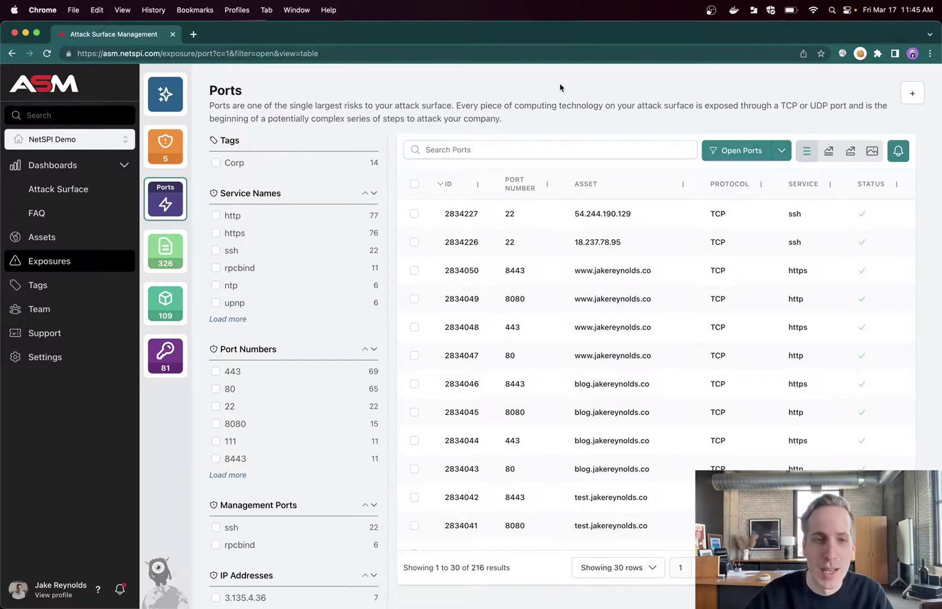
click(231, 254)
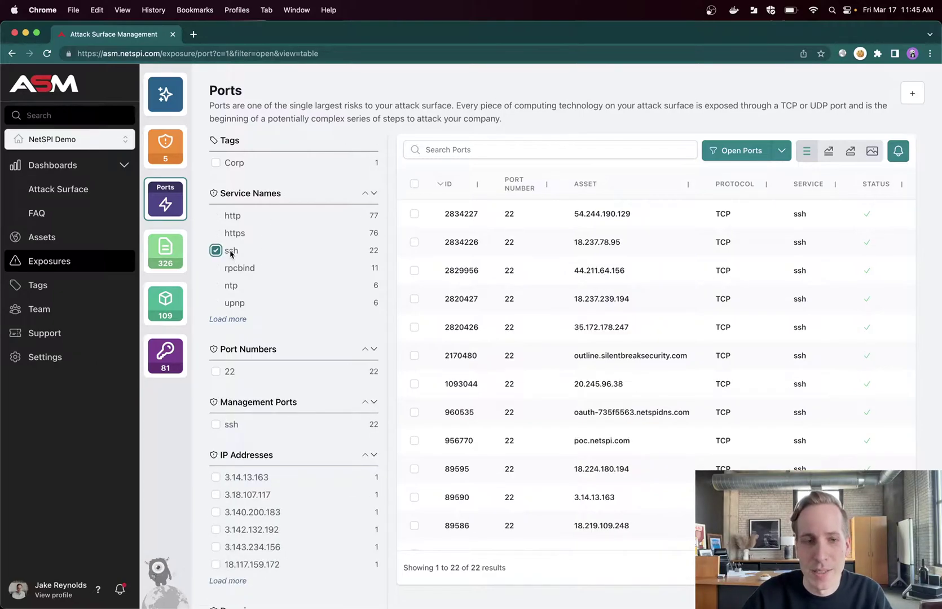
click(231, 254)
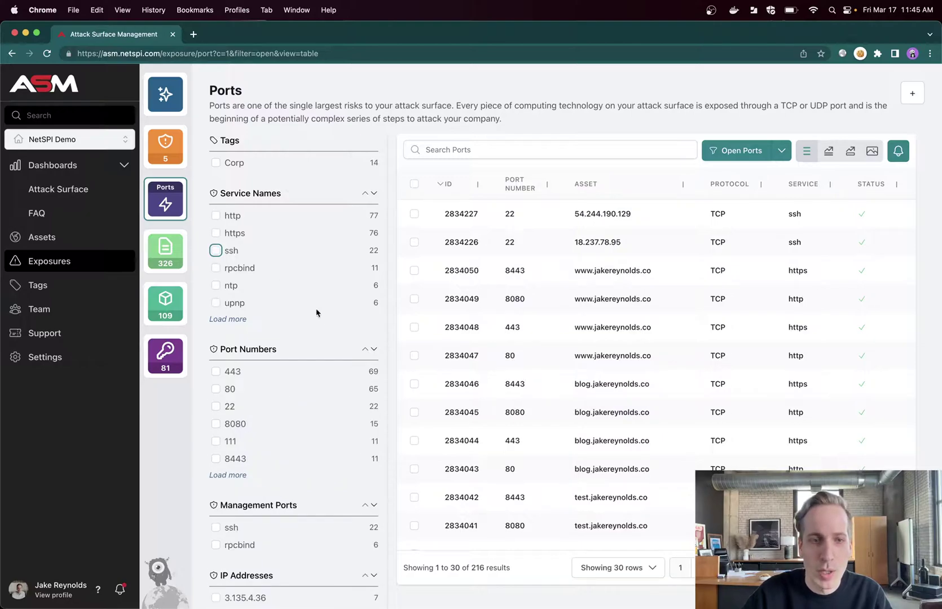
scroll(283, 433, down, 3)
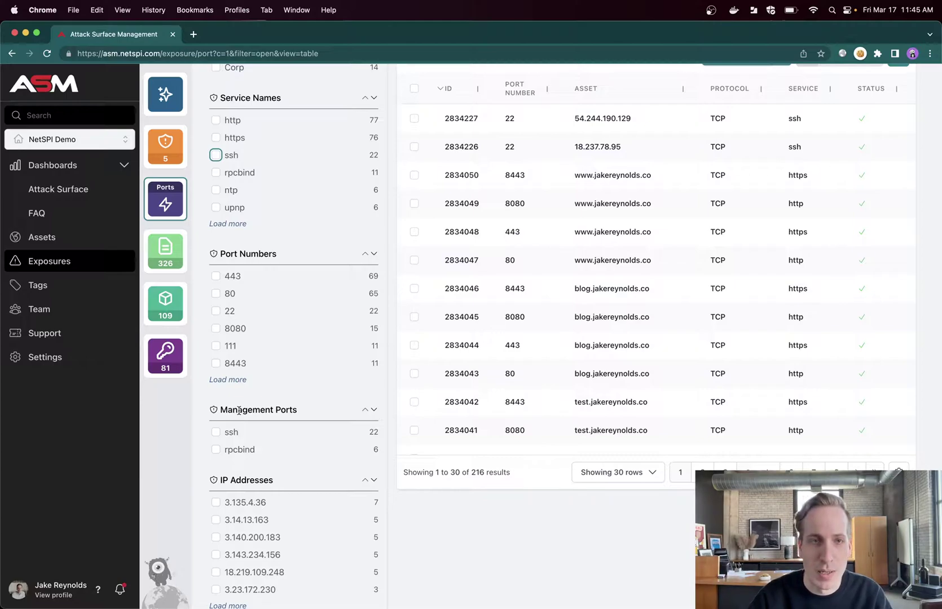
scroll(240, 410, up, 3)
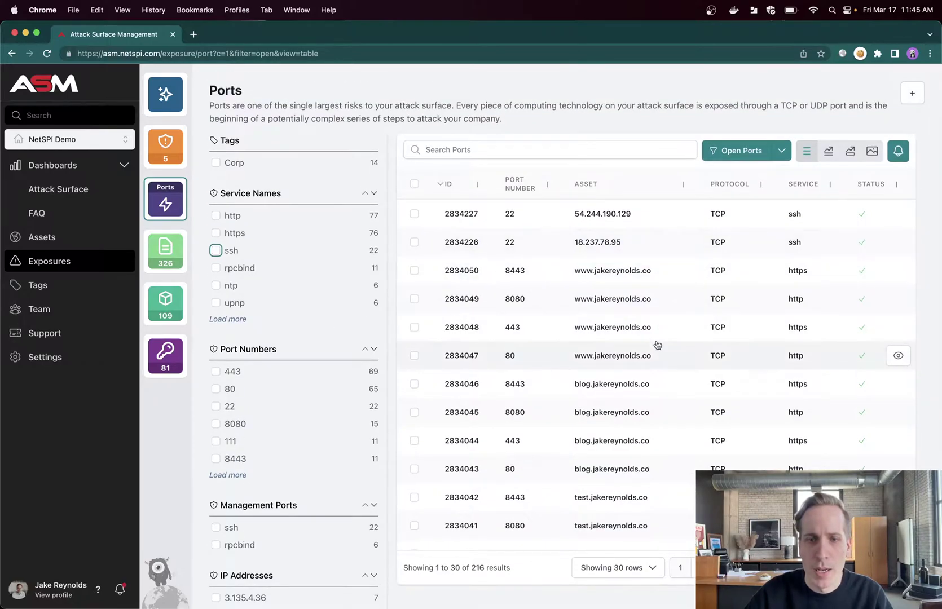
scroll(657, 346, down, 8)
scroll(657, 345, down, 2)
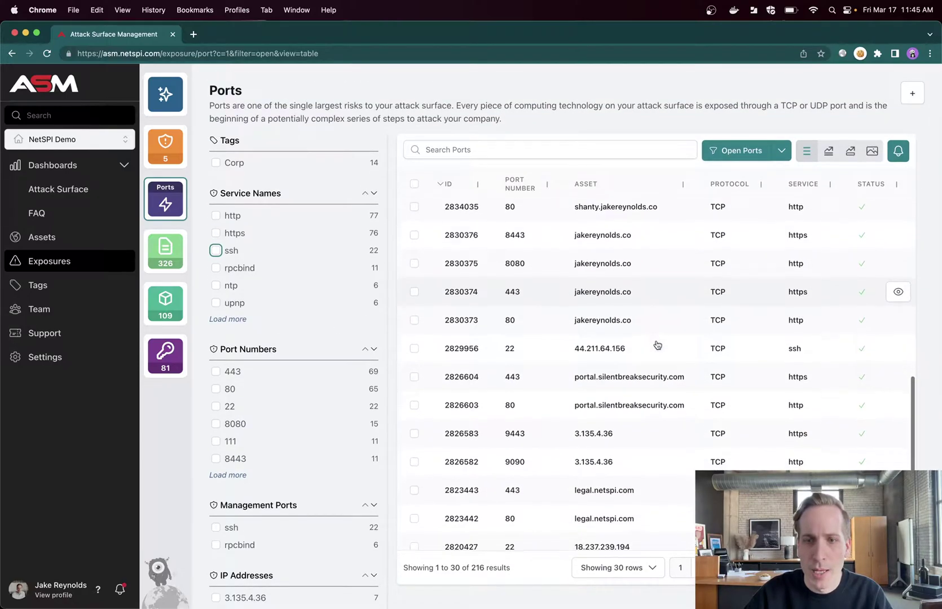
- Show details for port 443 on portal.silentbreaksecurity.com and scroll down to its Discovery Chain
click(658, 374)
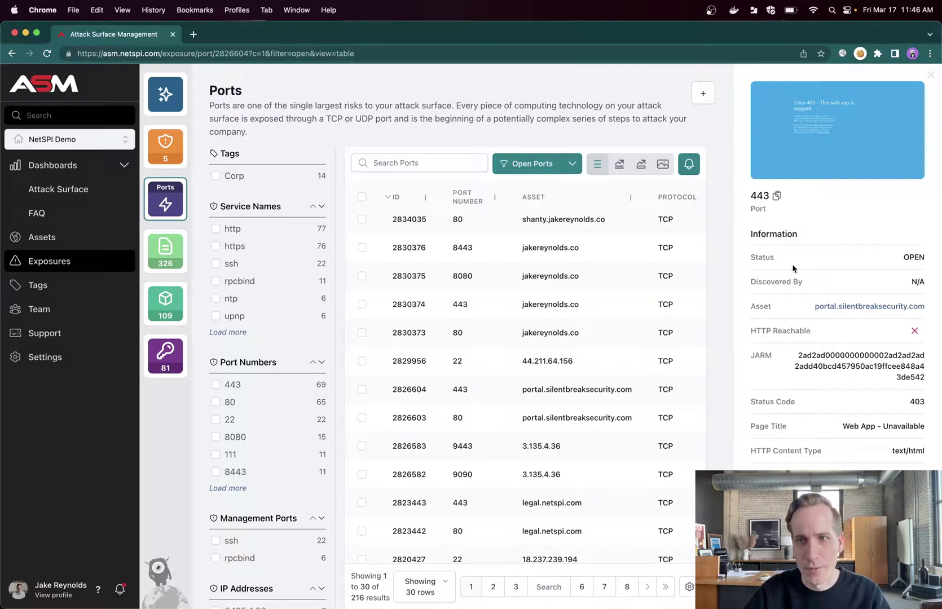
scroll(792, 269, down, 3)
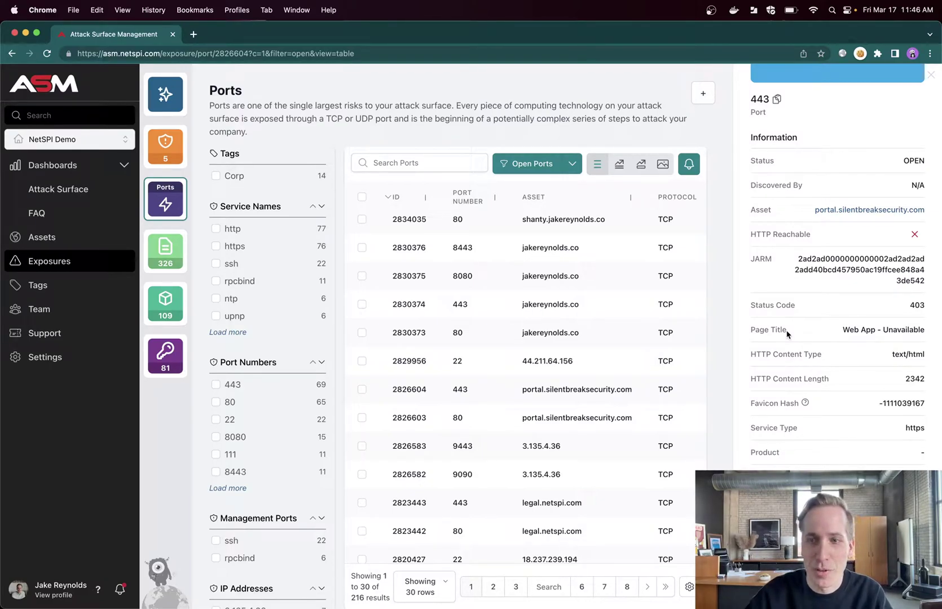
scroll(743, 340, down, 5)
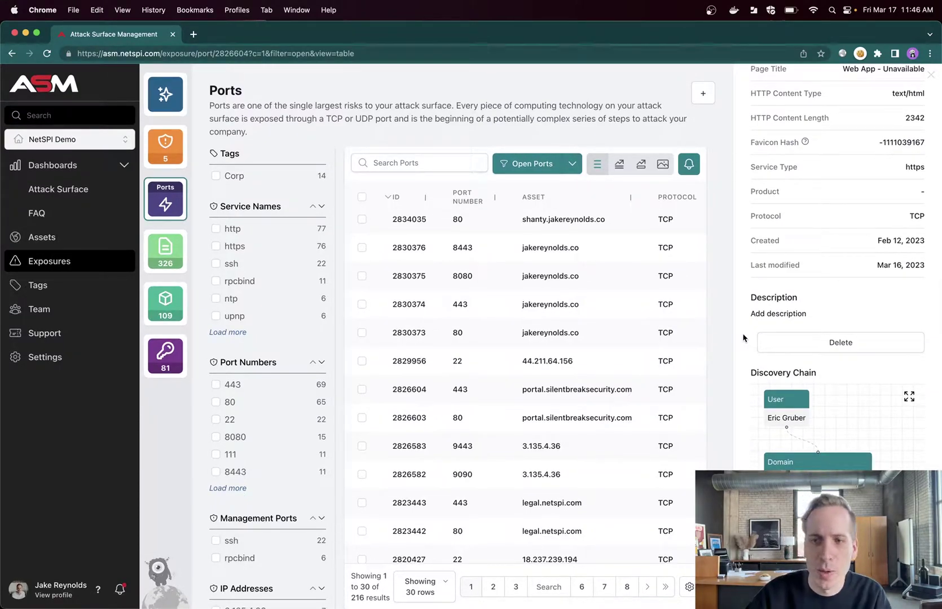
click(909, 398)
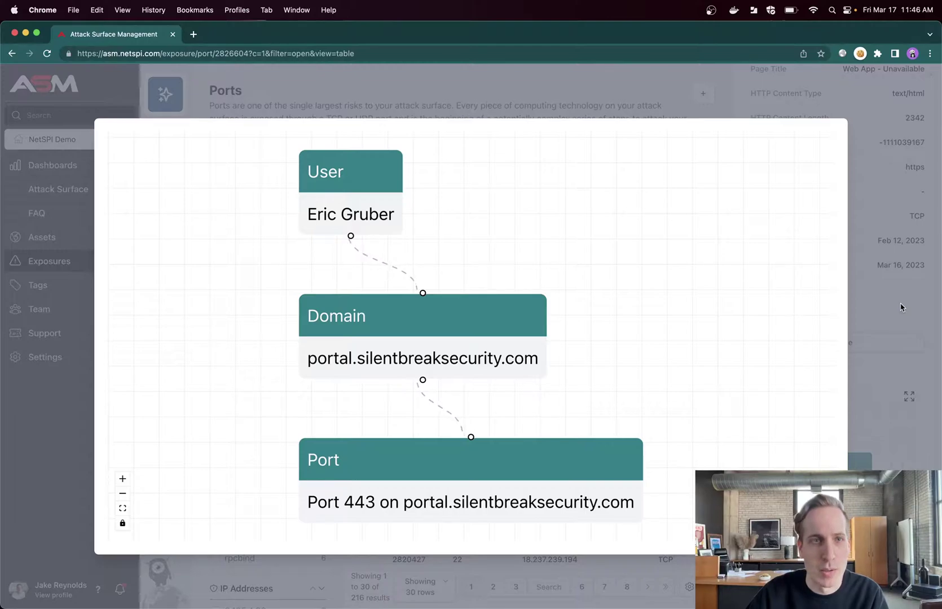
- Close the discovery chain and port 443 panels, then switch Ports to the screenshot gallery view
click(902, 307)
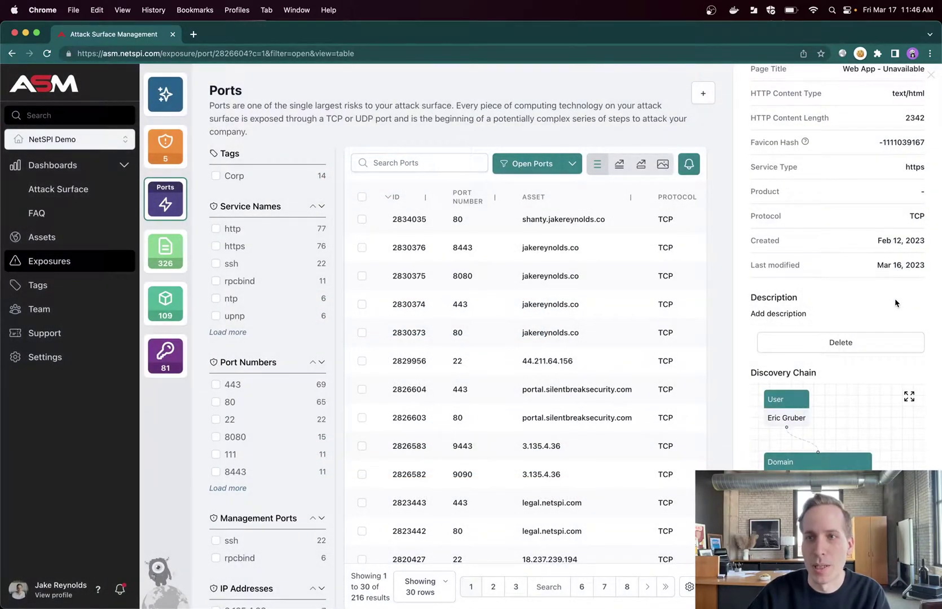
click(931, 78)
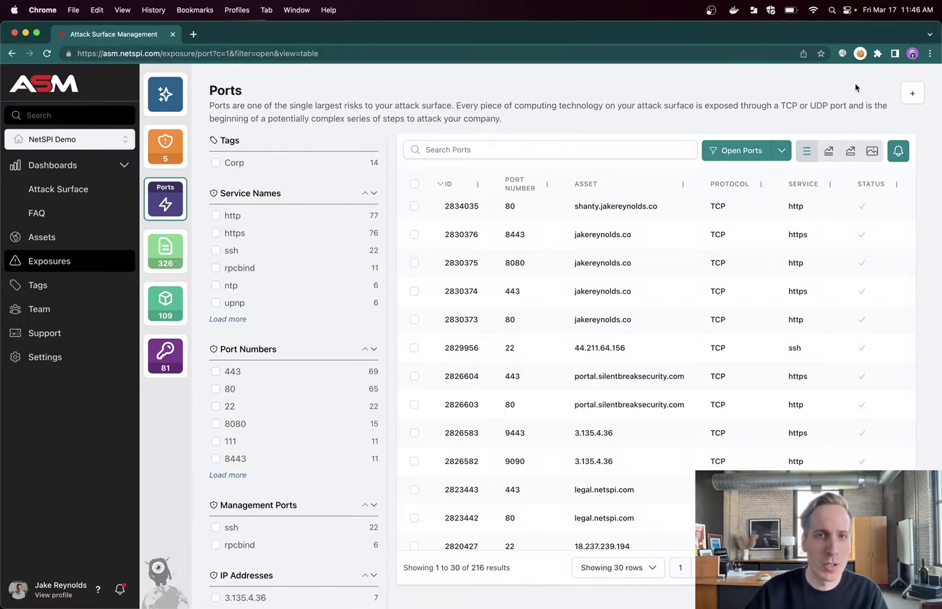
click(872, 151)
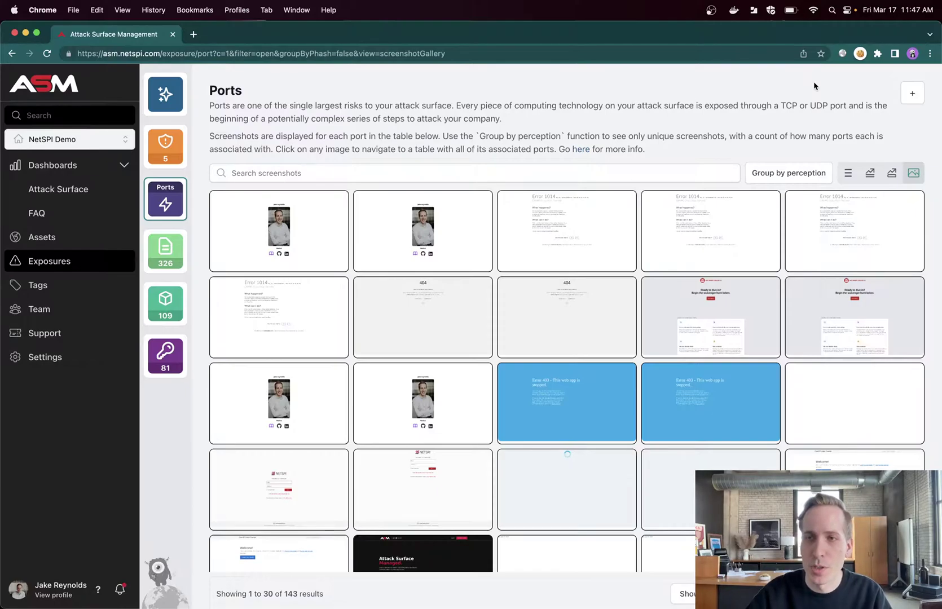
click(792, 175)
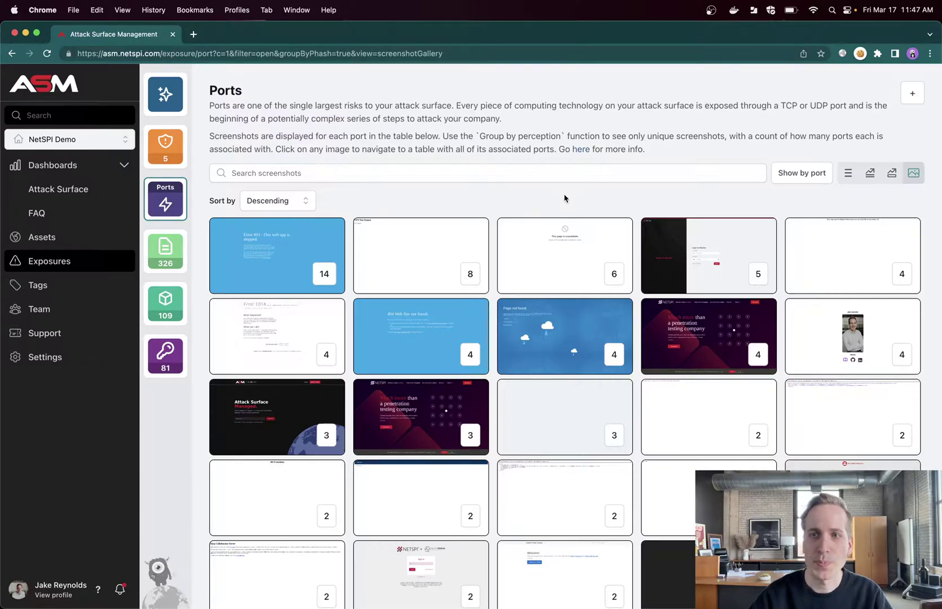
- Open SQL Injection 31712 on sqlwiki.netspi.com and read its remediation and verification sections
click(166, 150)
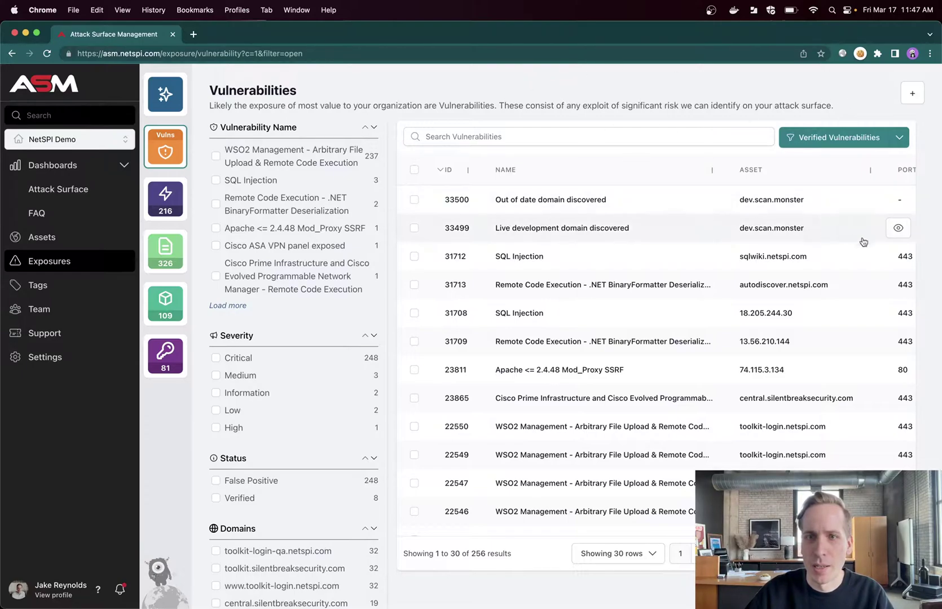
click(907, 257)
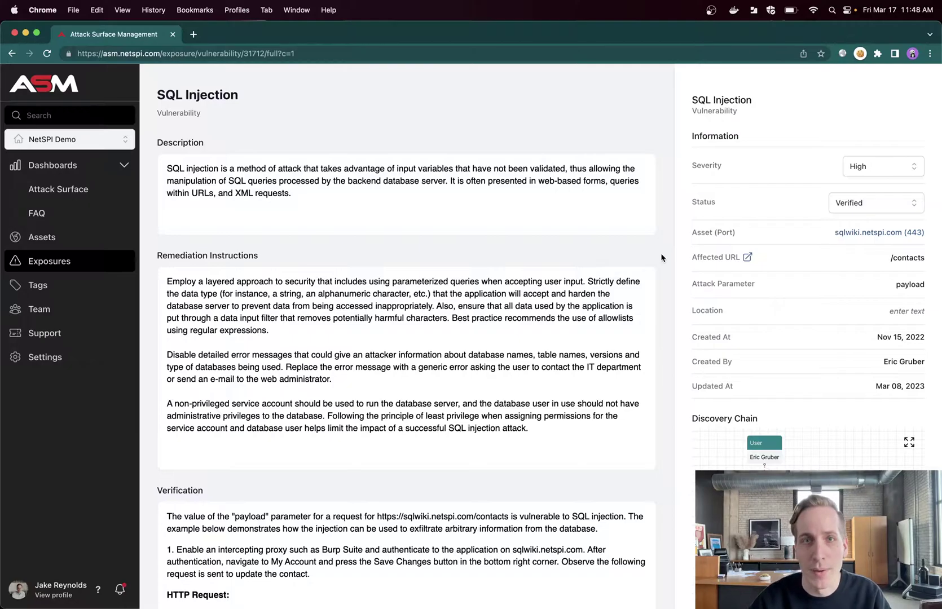
scroll(661, 258, down, 5)
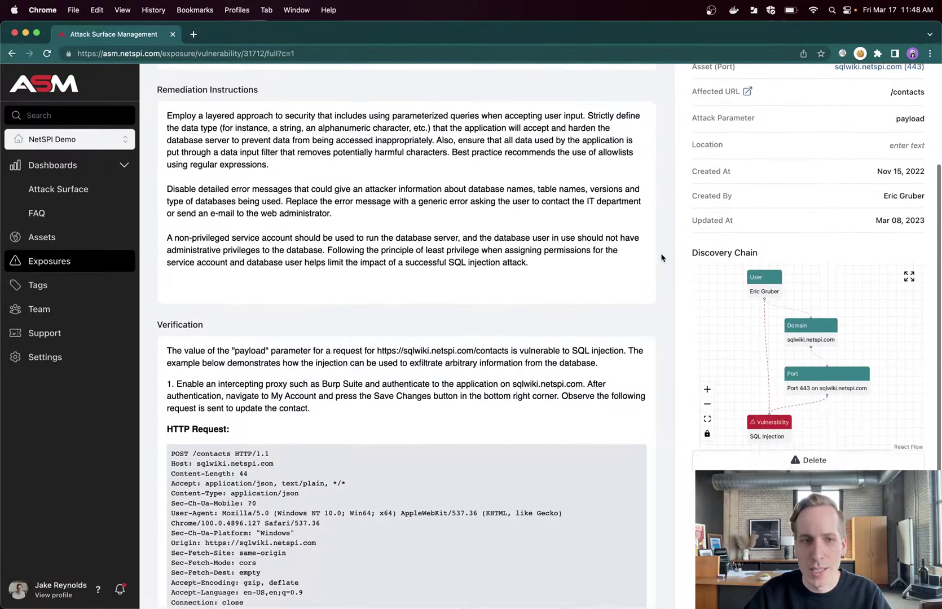
mouse_move(438, 321)
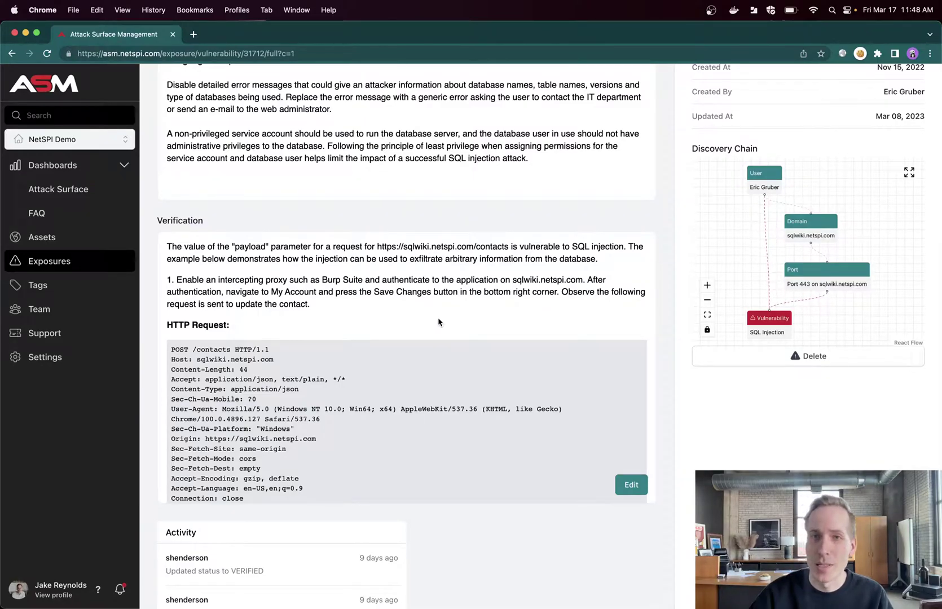
scroll(439, 321, down, 10)
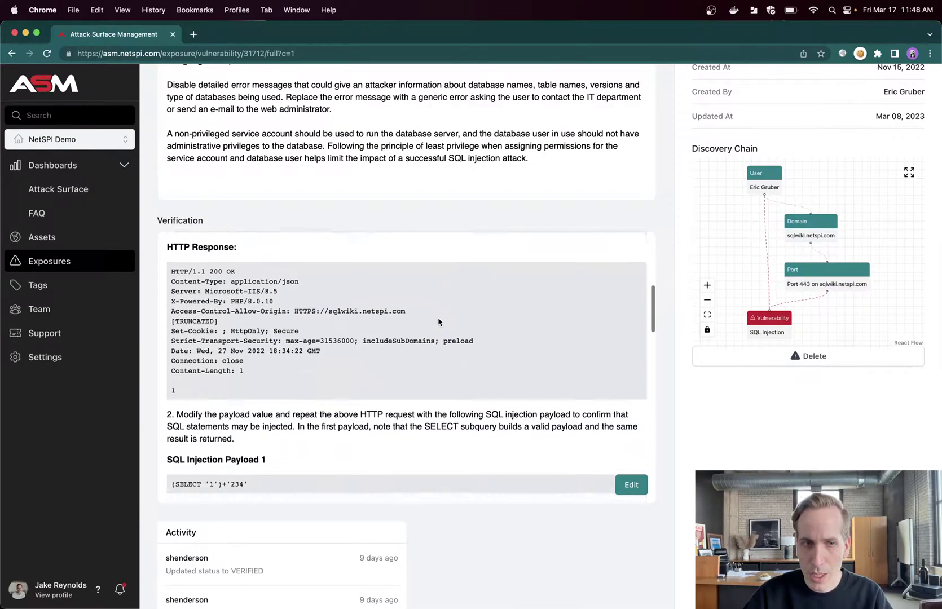
scroll(439, 318, down, 8)
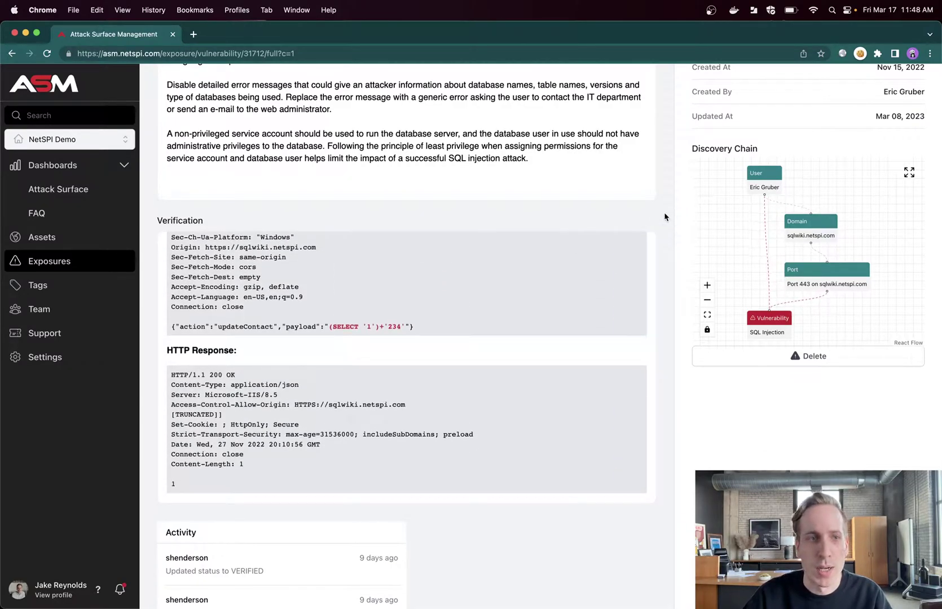
scroll(664, 216, up, 2)
scroll(665, 217, up, 10)
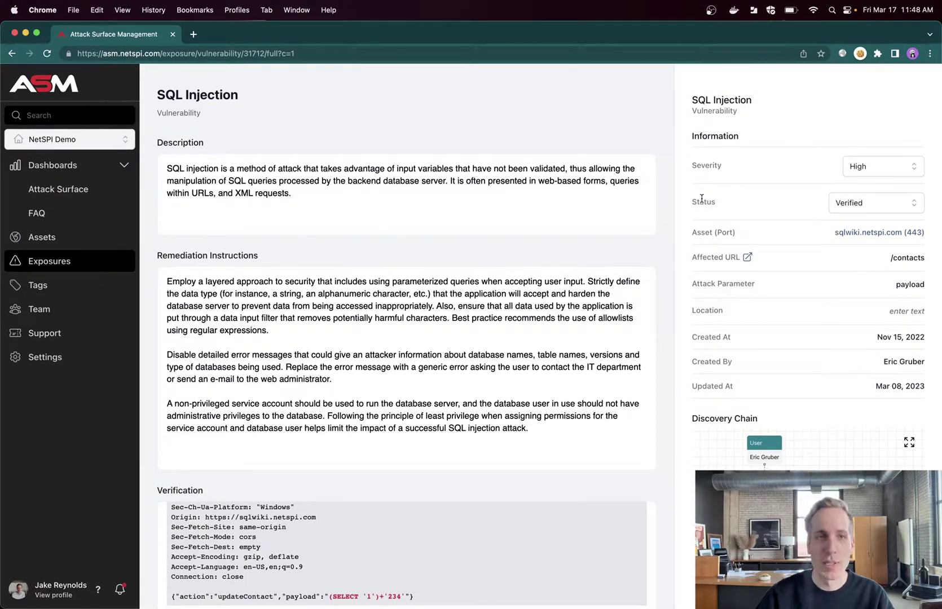
click(842, 207)
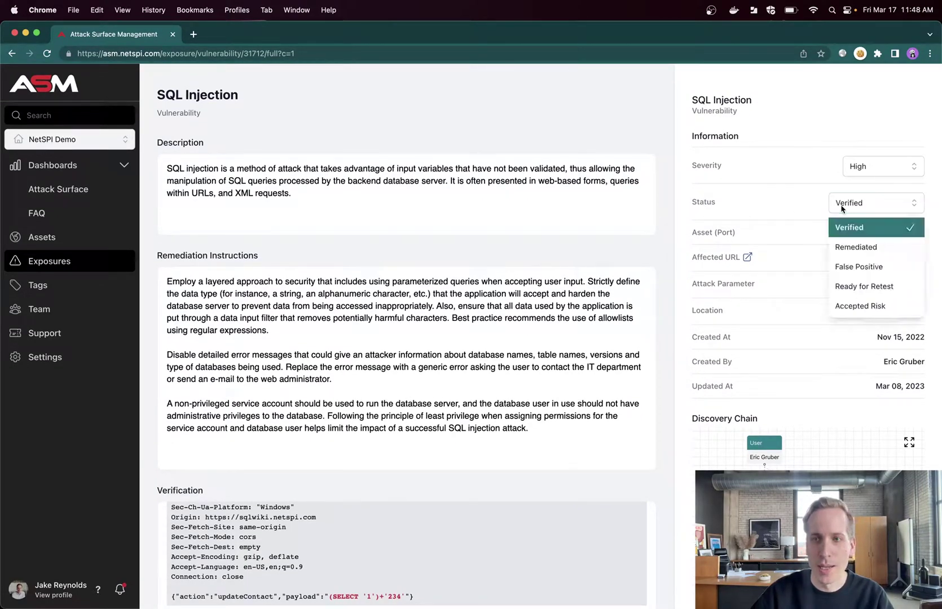
click(779, 202)
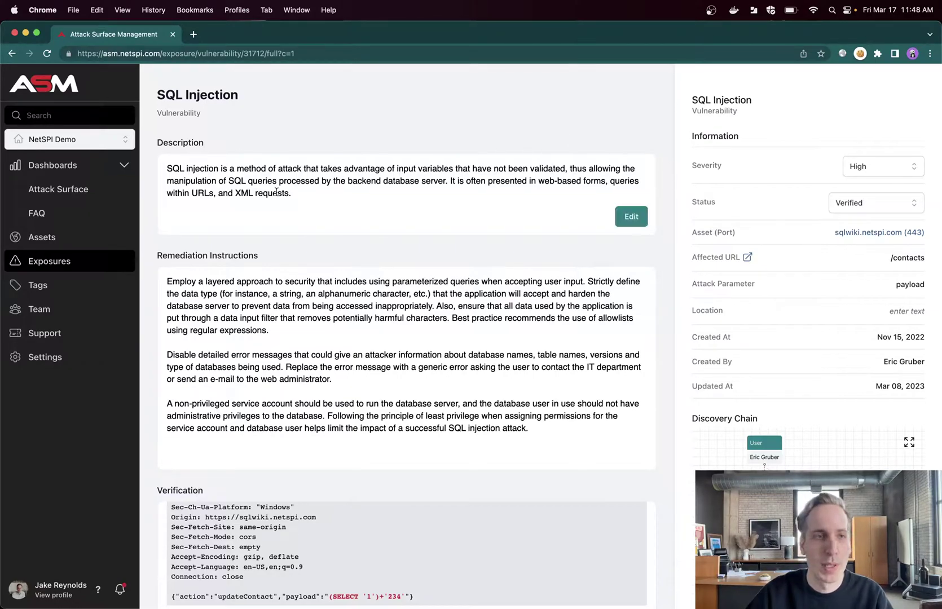
- Return to the Exposures overview, then open Settings on the General profile tab
click(71, 266)
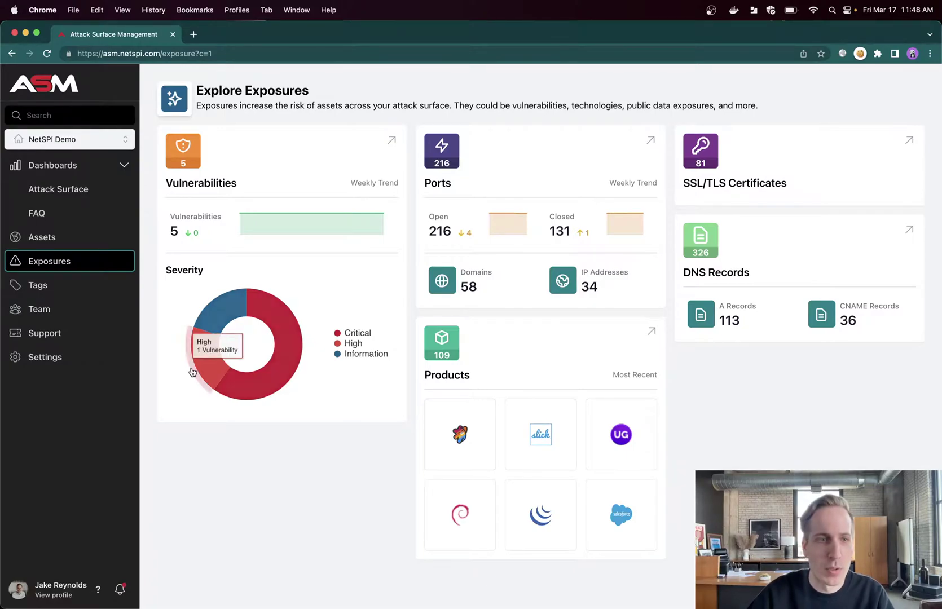
click(69, 359)
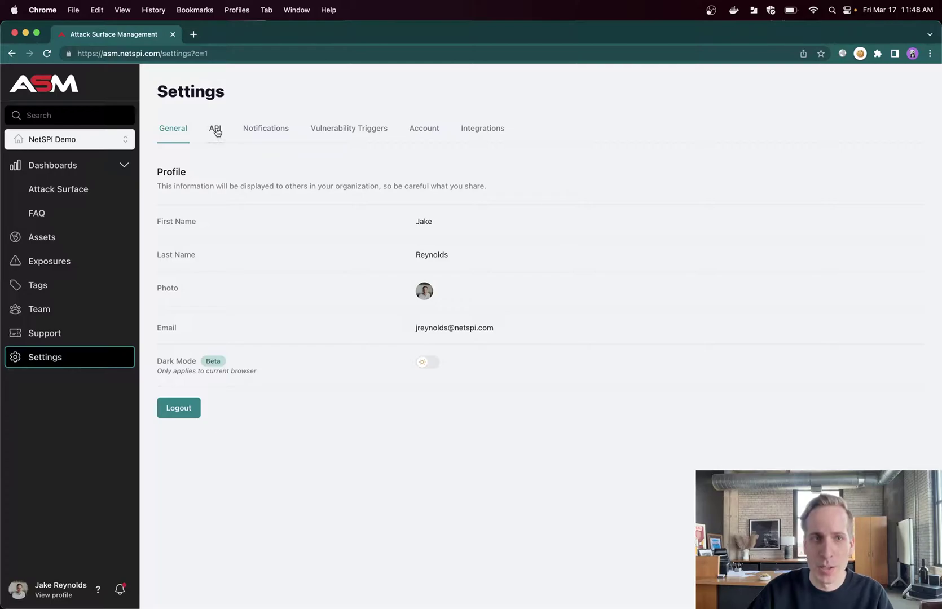
- Show the API settings with the Read-only API User, opening the API Docs in another tab
click(216, 130)
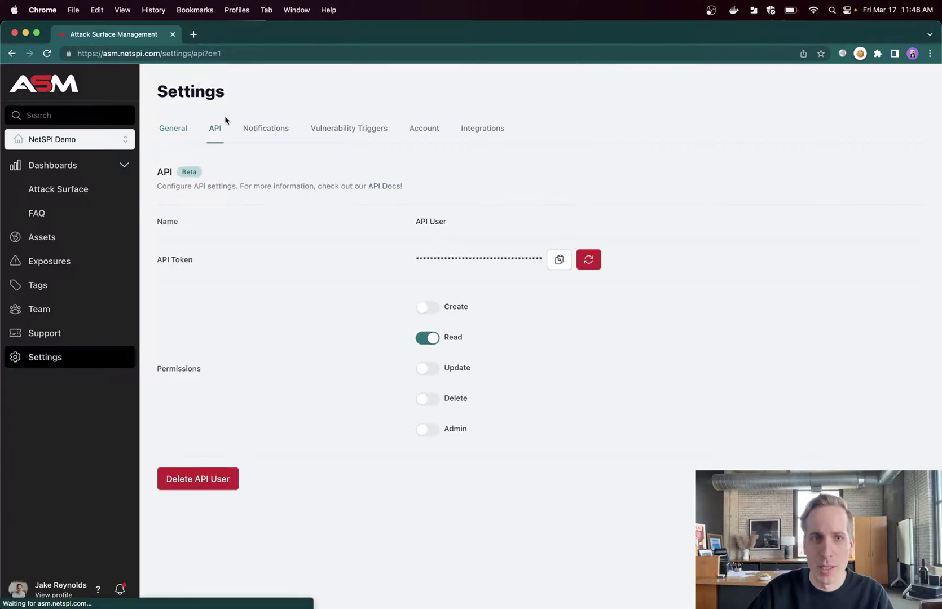
click(377, 186)
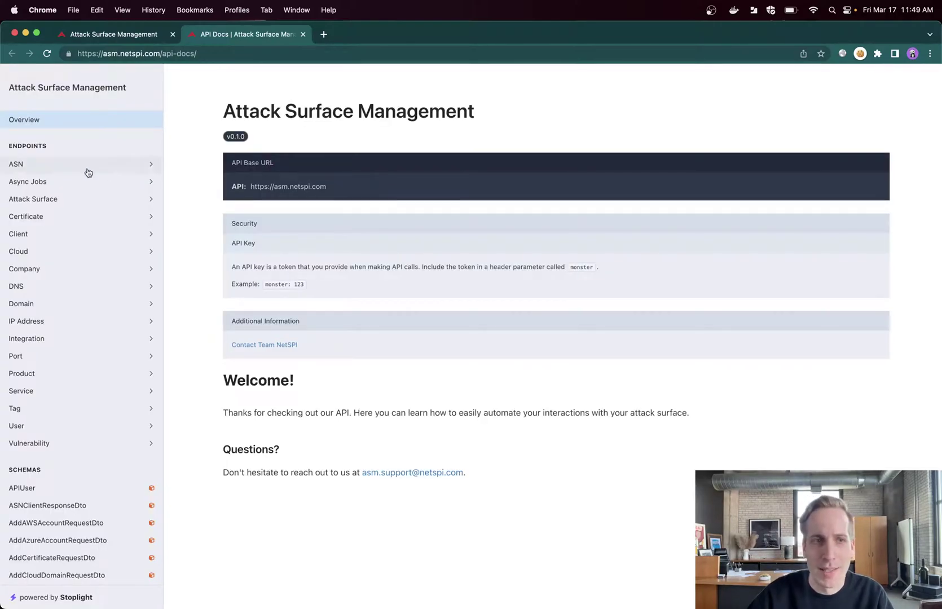
click(128, 32)
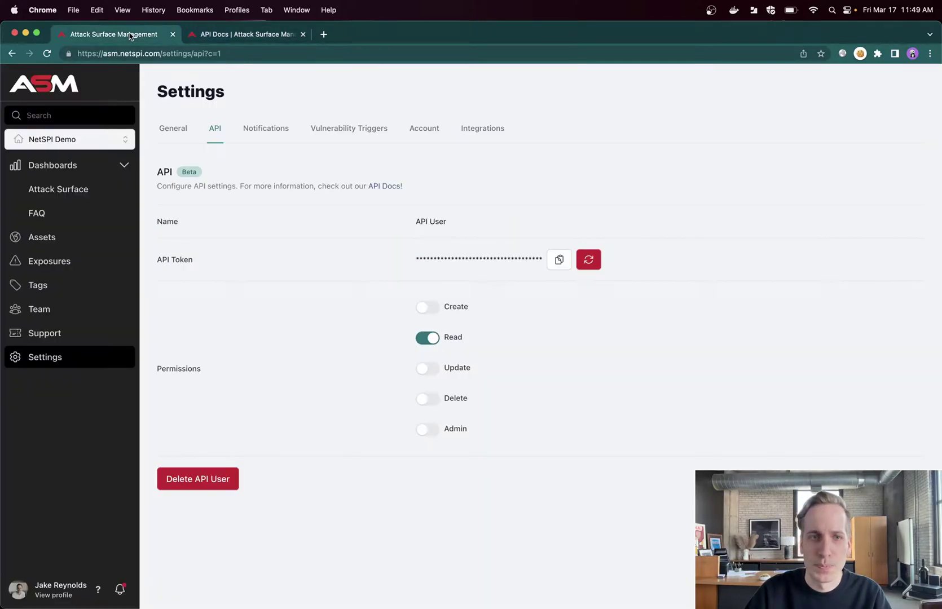
- On the General profile settings, switch Dark Mode on briefly, then back to the light theme
click(176, 139)
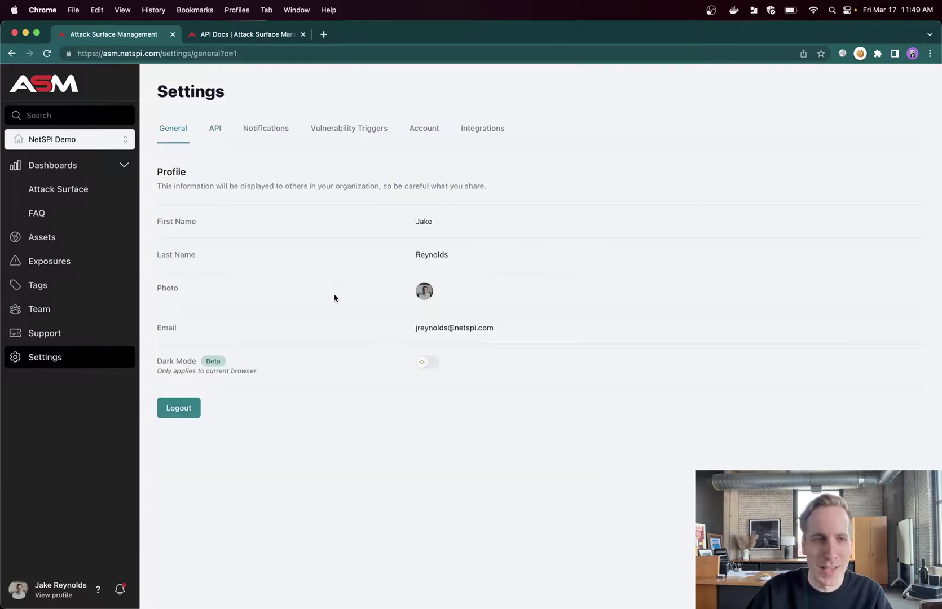
click(432, 364)
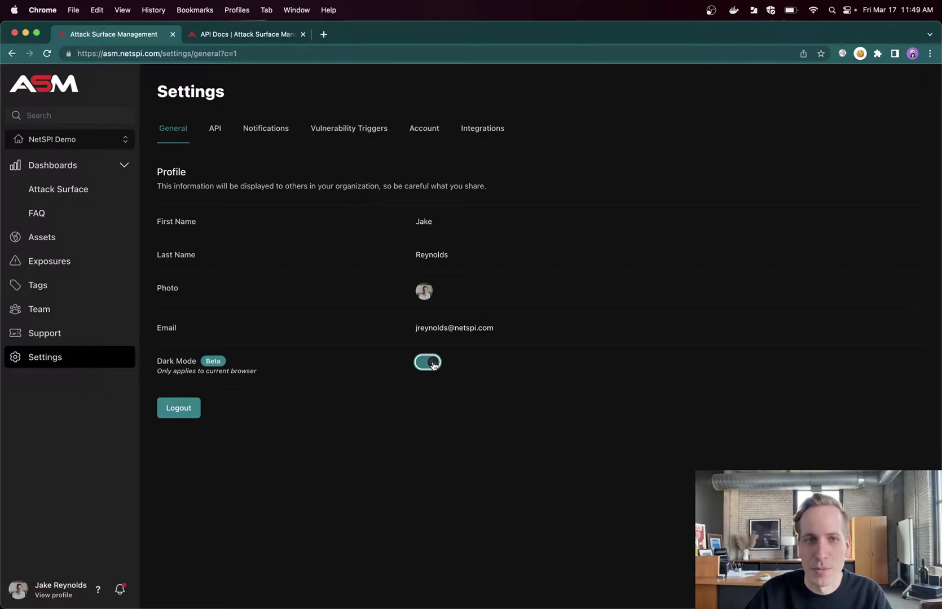
click(432, 364)
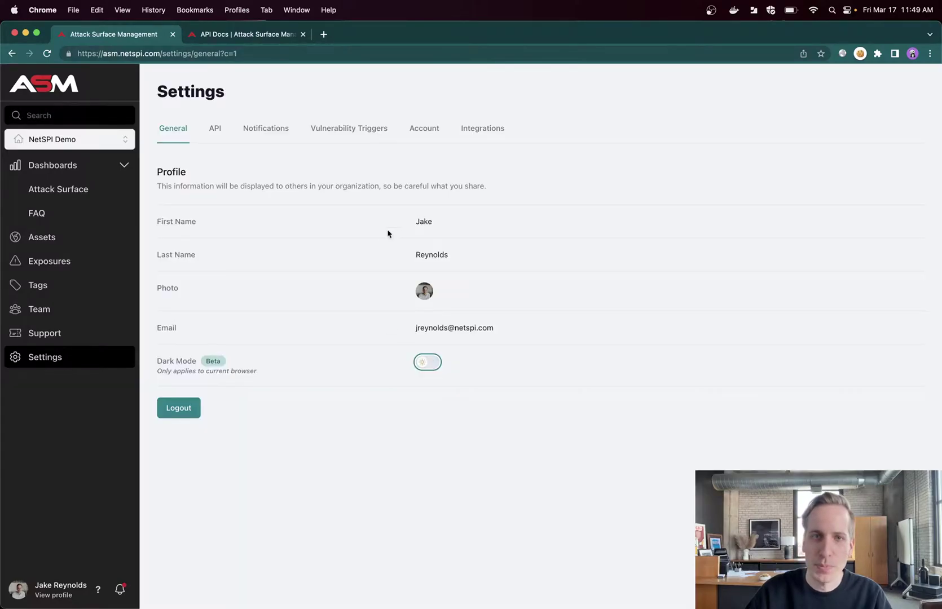
- Show the Integrations settings with Jira, Service Now, Asana, Teams, Github and Amazon SQS
click(484, 128)
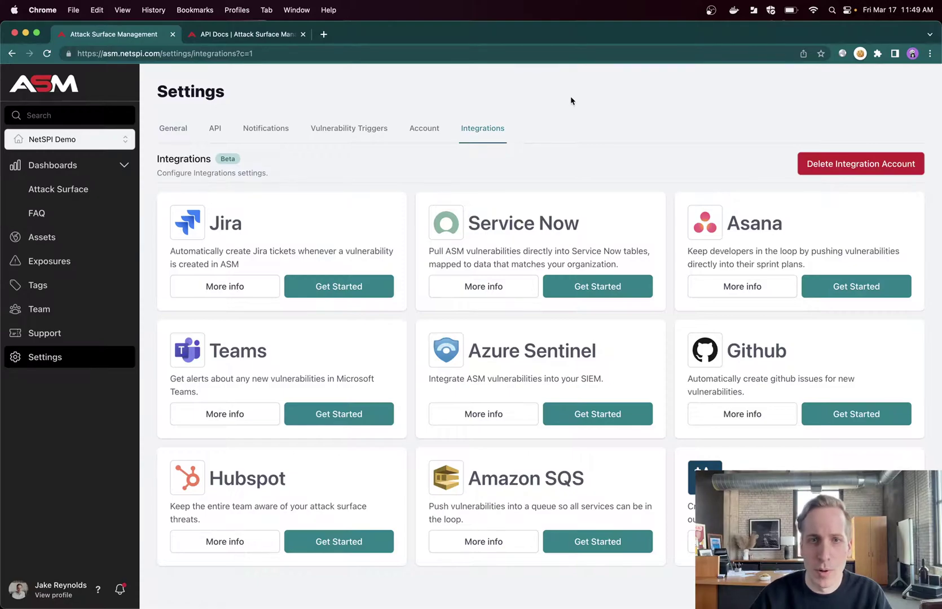